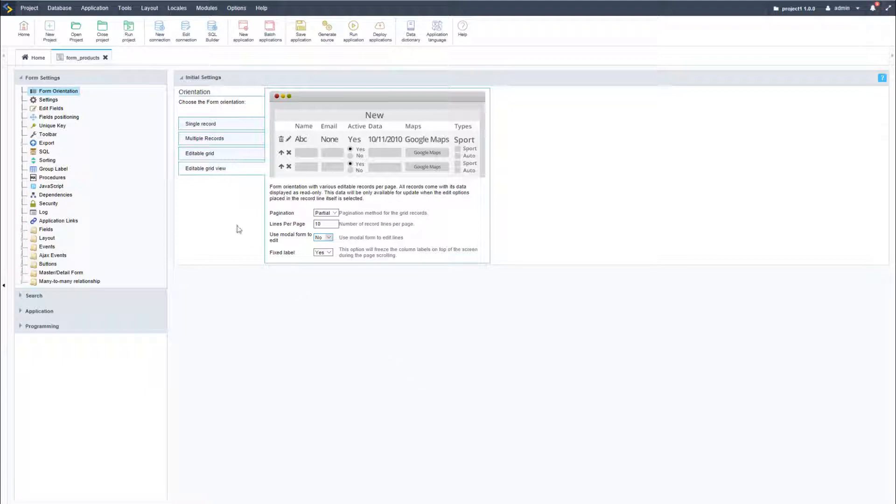
- Reach the Database Builder login page listing the fundamentals MySQL connection
left_click(59, 7)
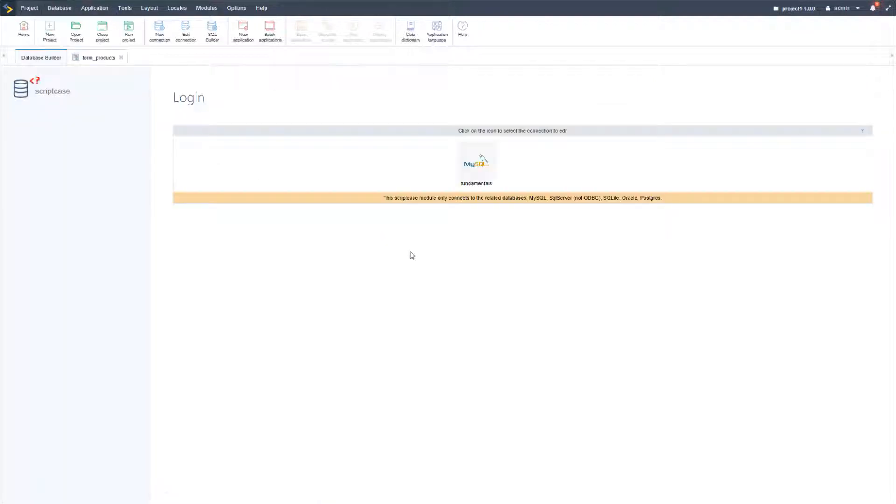
- Log in to the fundamentals connection and review the products columns (productname varchar(40), unitprice decimal), then the orders table
left_click(482, 163)
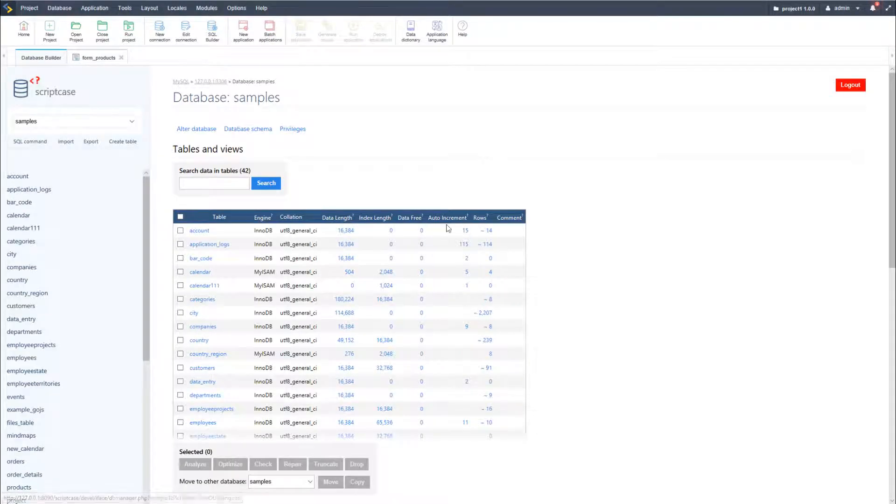
scroll(315, 312, "down", 5)
scroll(301, 321, "down", 5)
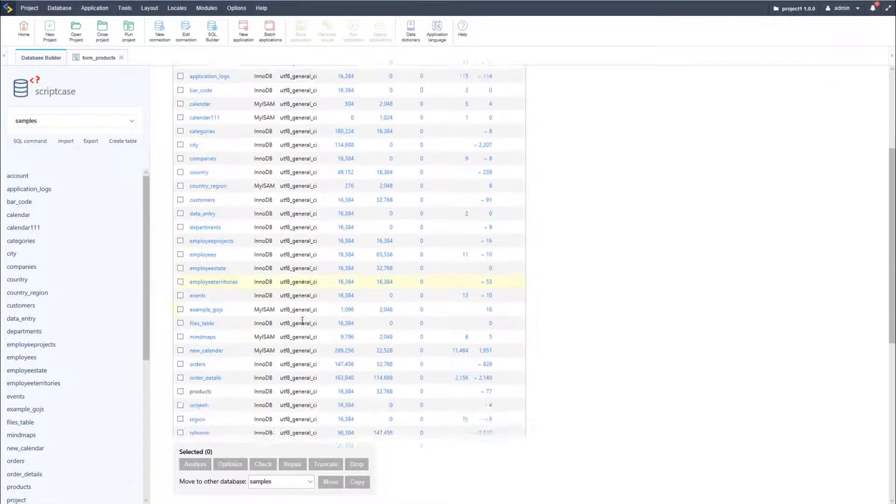
scroll(301, 320, "down", 1)
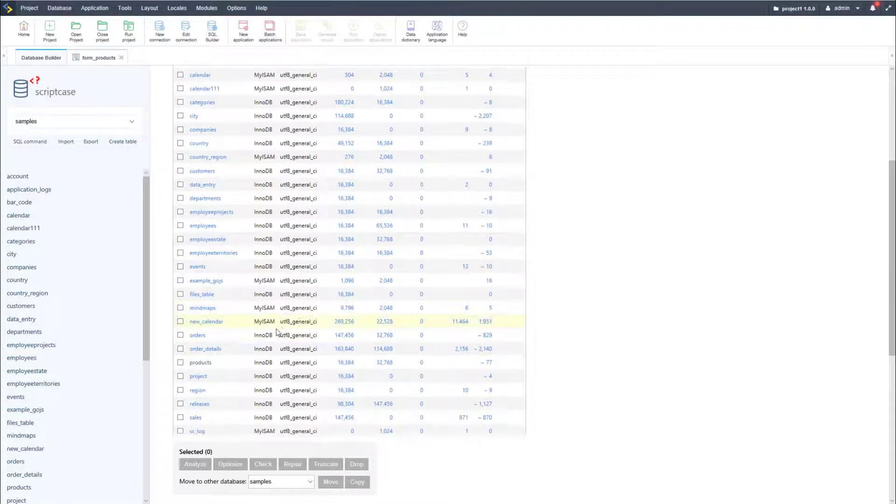
left_click(200, 363)
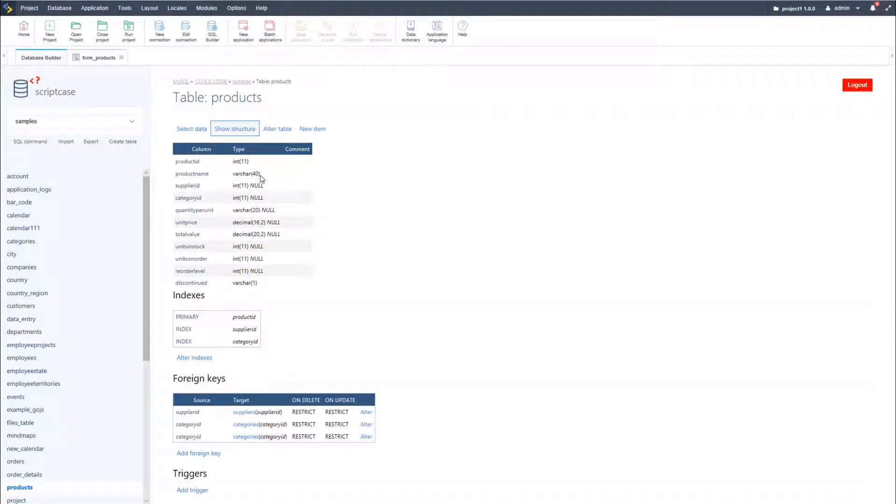
mouse_move(262, 174)
left_mouse_down()
mouse_move(233, 174)
mouse_move(233, 186)
left_mouse_up()
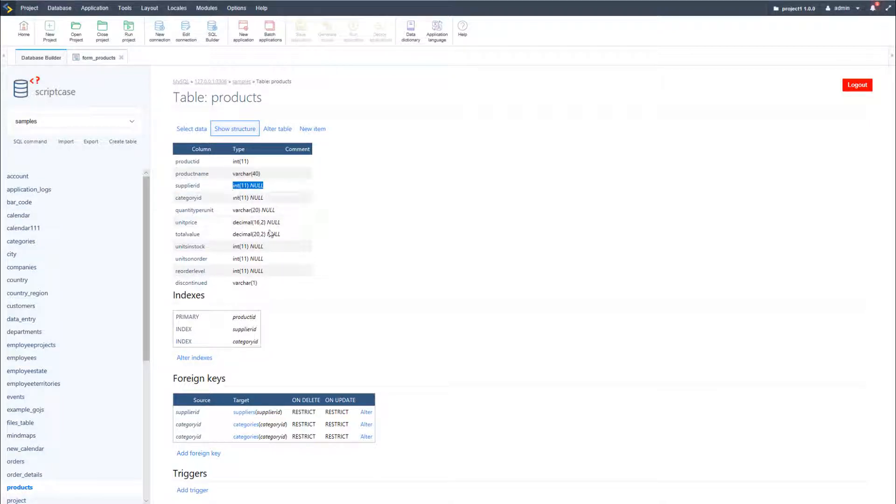
left_click_drag(282, 223, 234, 225)
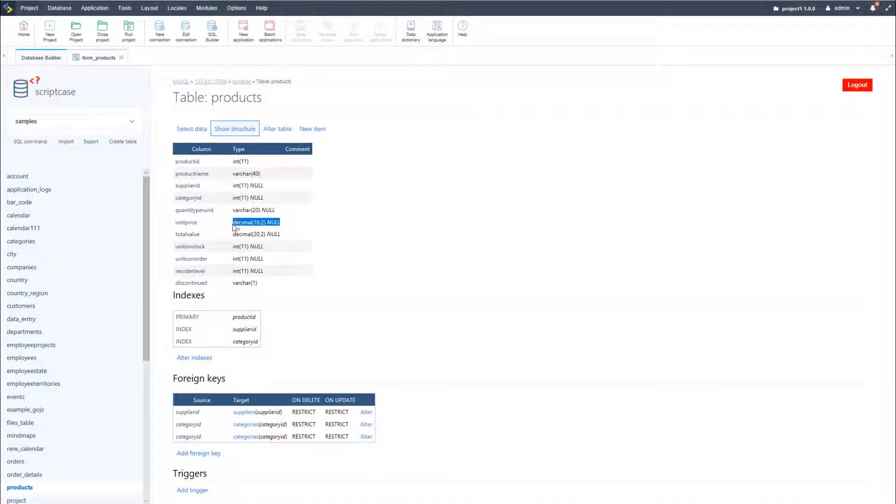
left_click(300, 300)
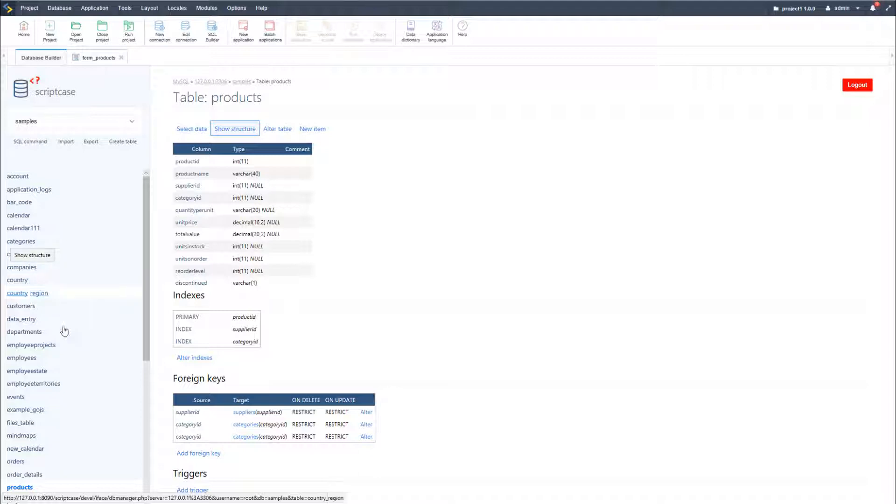
scroll(91, 352, "down", 2)
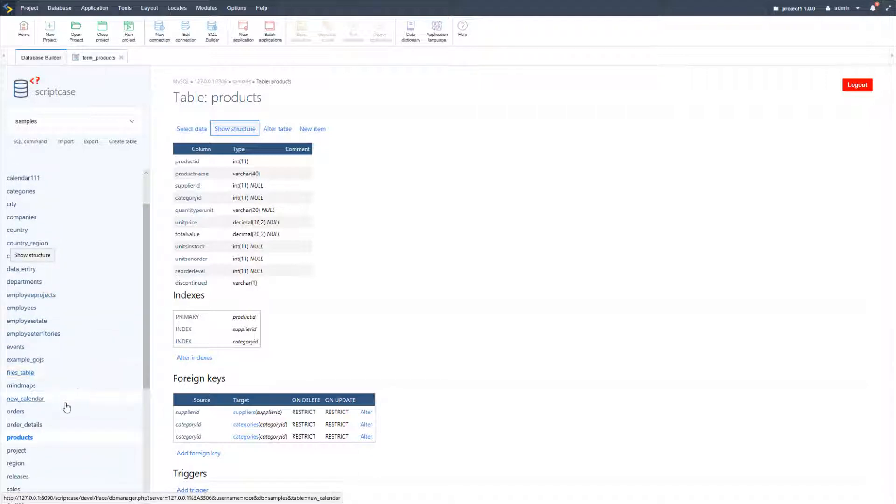
scroll(77, 371, "down", 2)
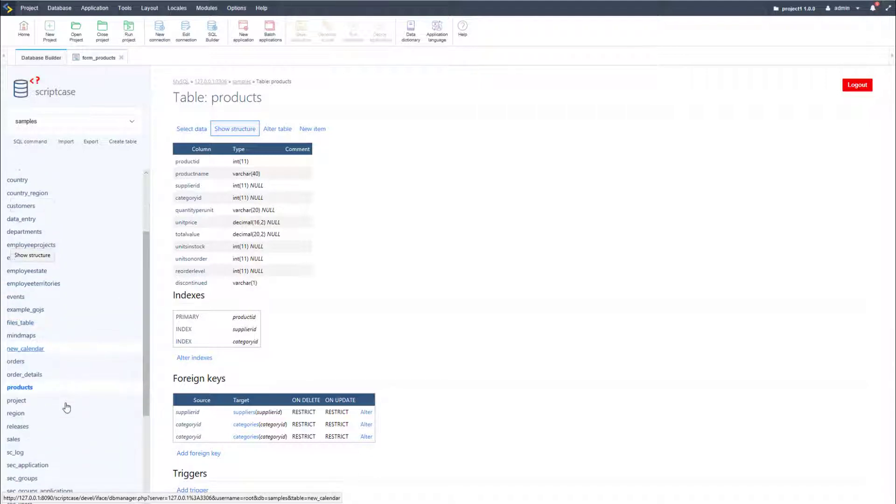
left_click(14, 361)
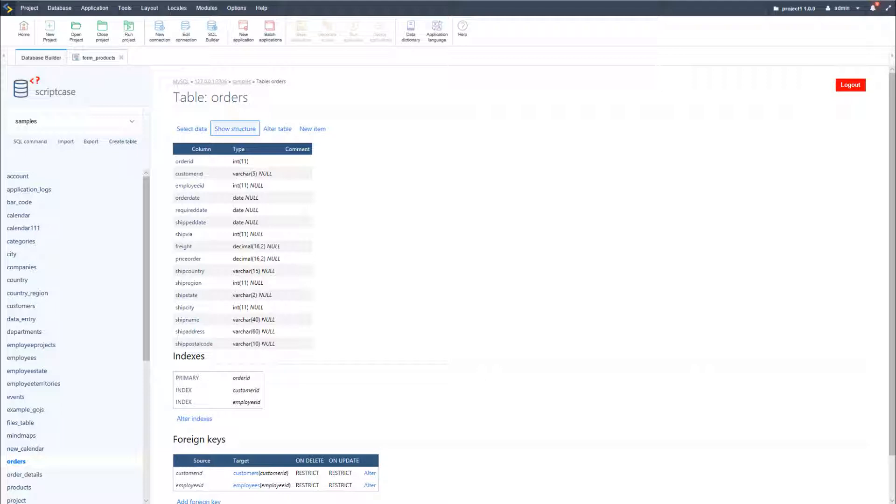
- Return to form_products and bring up the productid field's settings
left_click(98, 58)
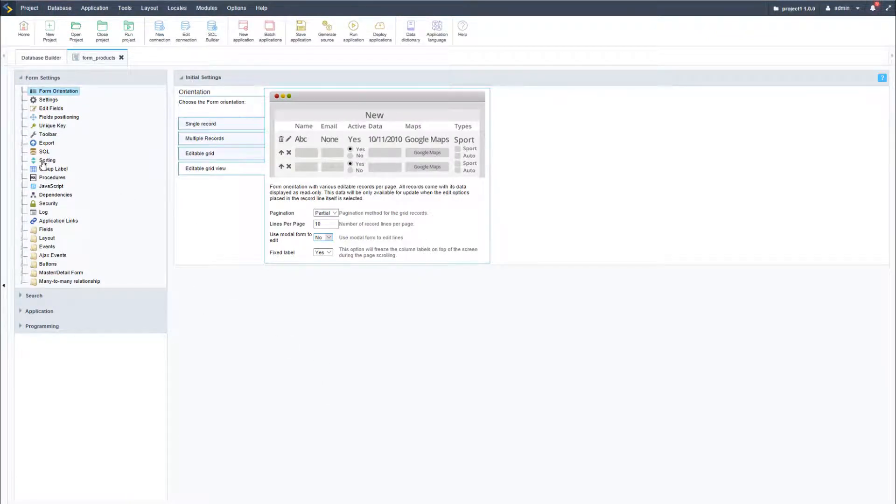
left_click(24, 229)
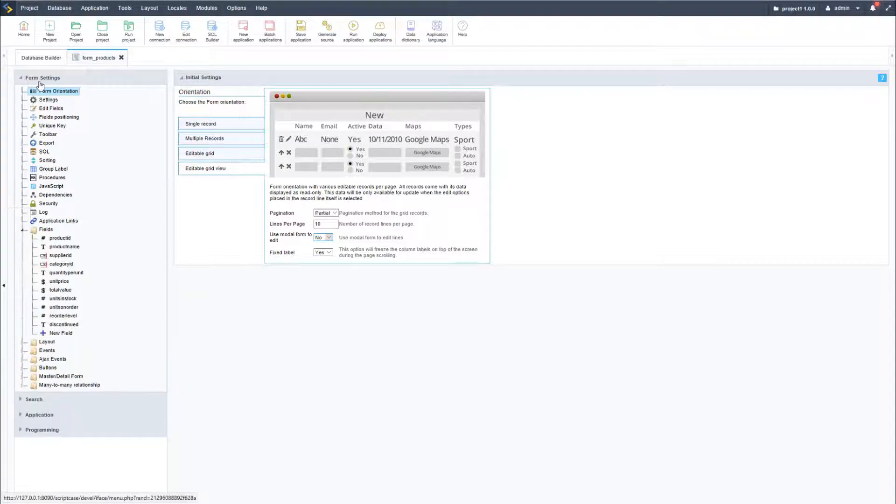
left_click(59, 239)
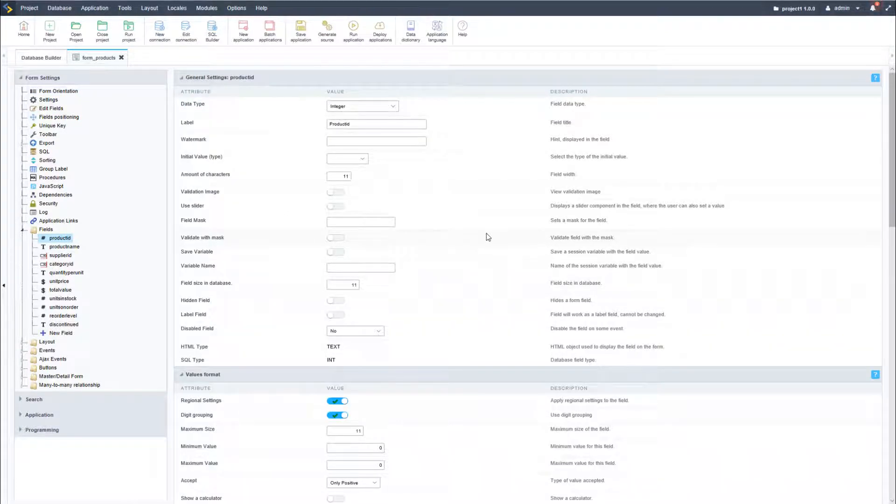
scroll(487, 237, "down", 10)
scroll(487, 267, "down", 5)
scroll(498, 294, "up", 12)
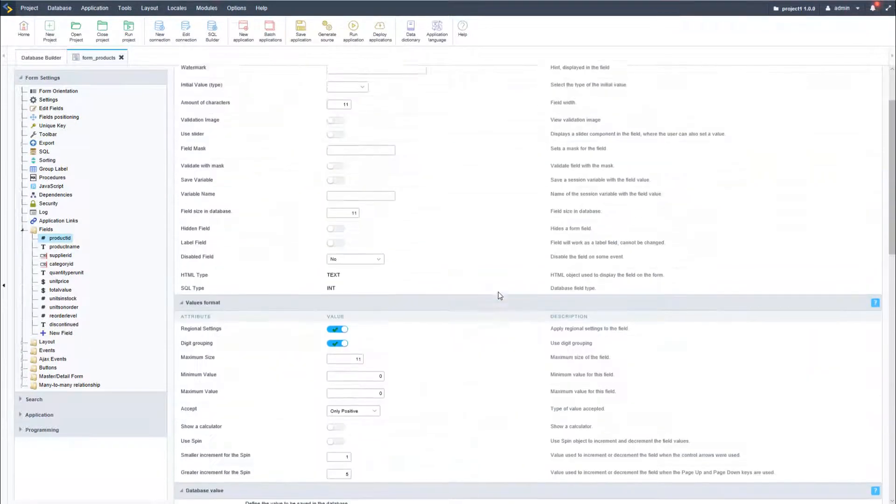
scroll(497, 292, "up", 3)
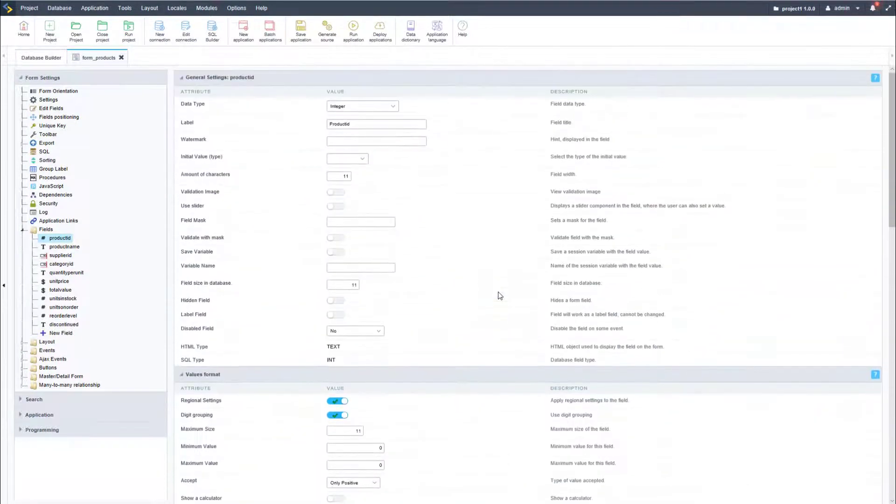
- Browse the Data Type choices for productid and keep it as Integer
left_click(390, 108)
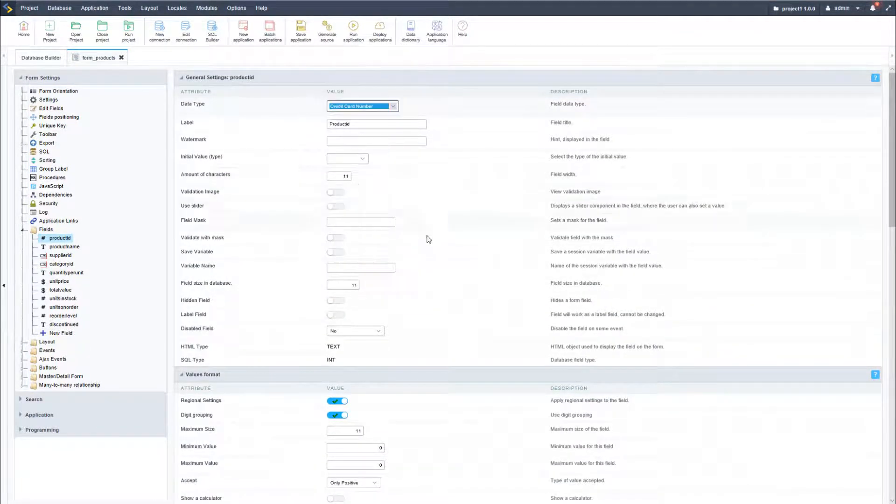
left_click(357, 176)
left_click(392, 106)
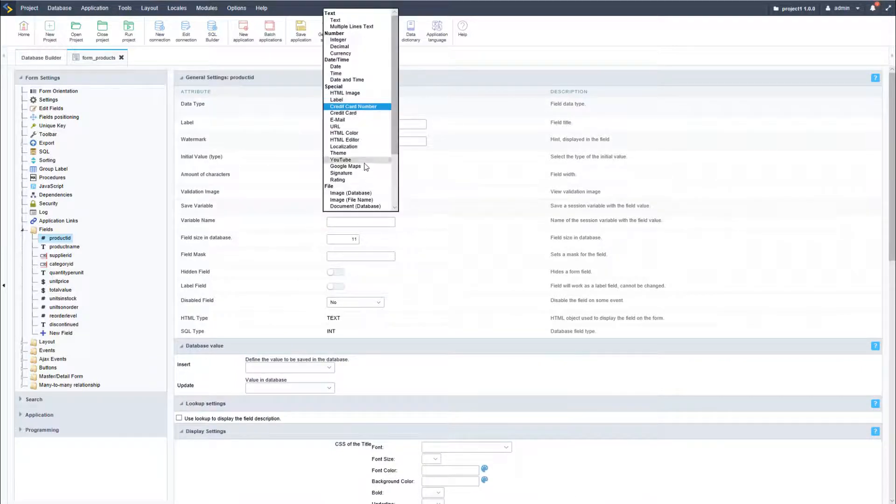
key("i")
key("Return")
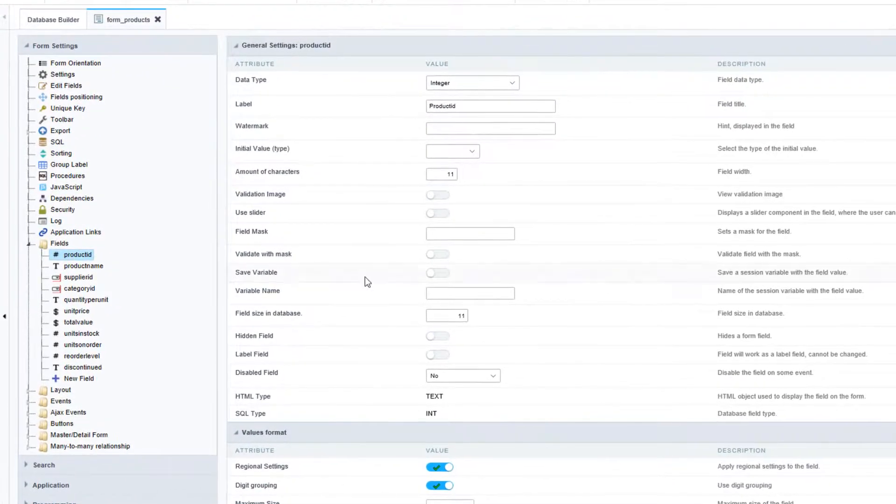
- Change productname's data type from Text to Multiple Lines Text
left_click(84, 265)
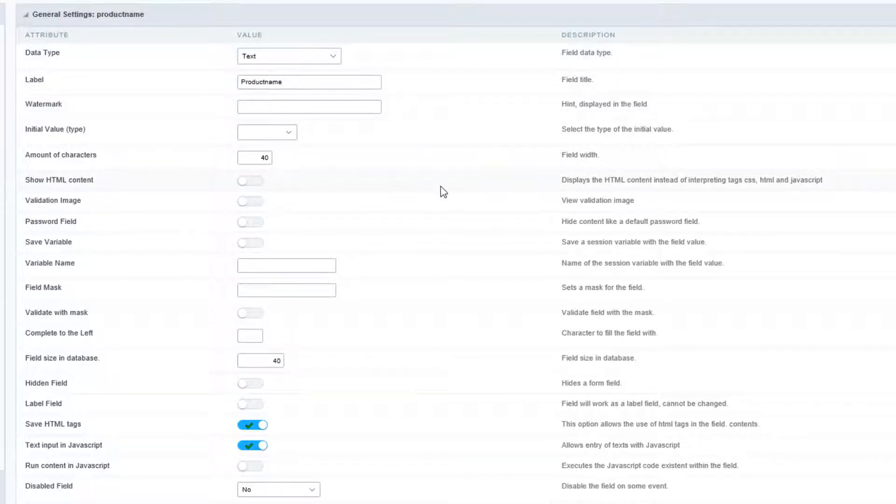
left_click(334, 57)
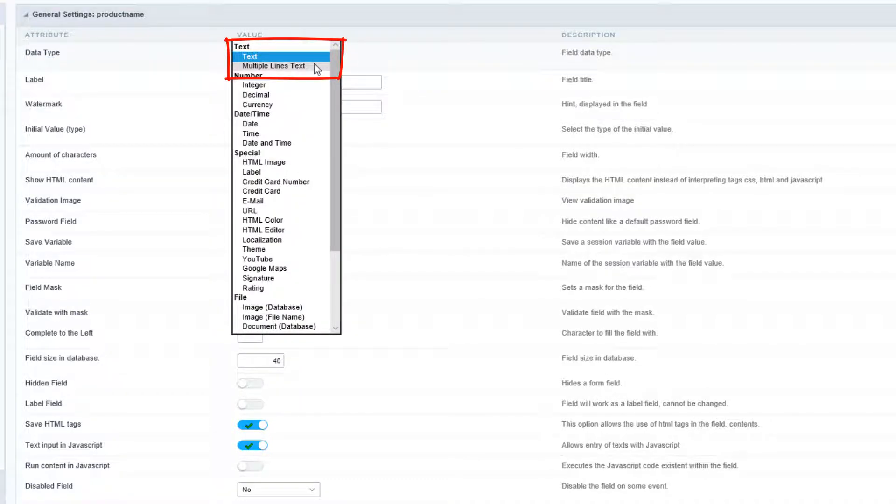
left_click(420, 75)
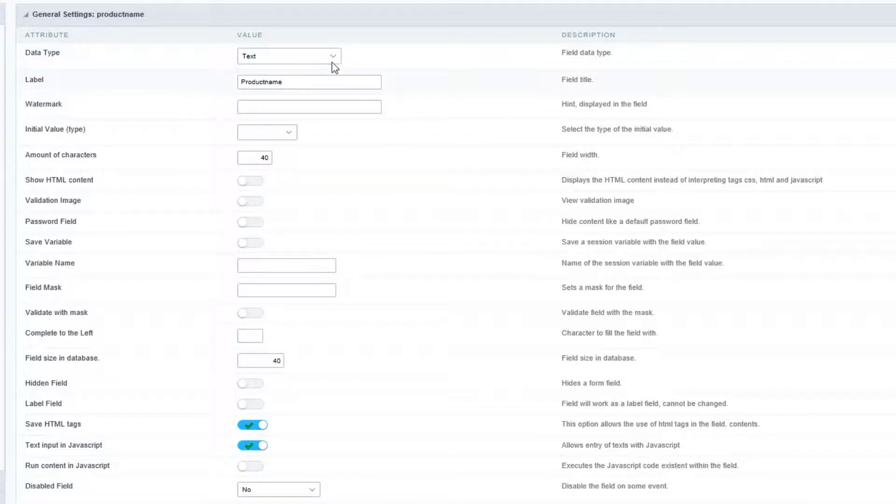
left_click(330, 62)
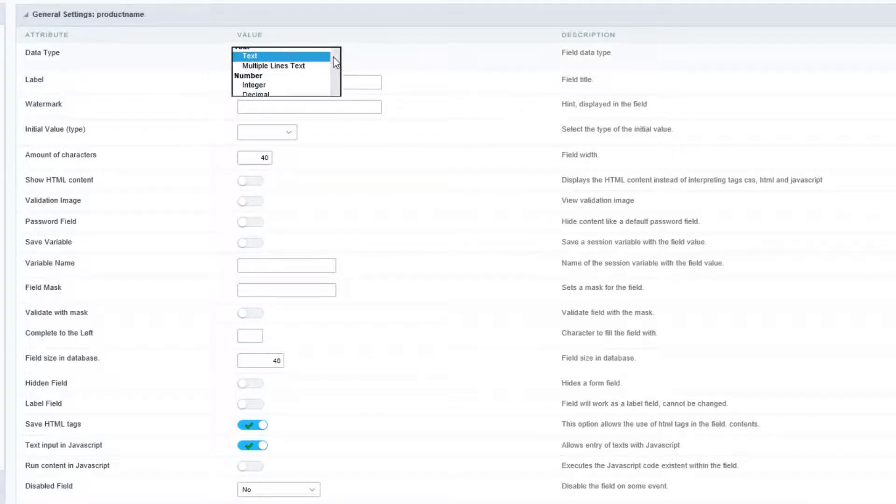
left_click(294, 67)
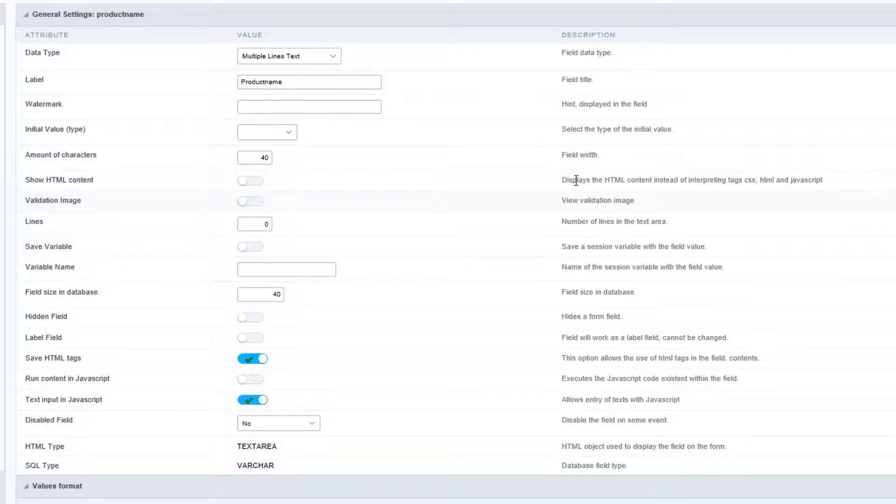
- Make productname an HTML Editor field, keep its template, and turn on Show HTML content
left_click(334, 56)
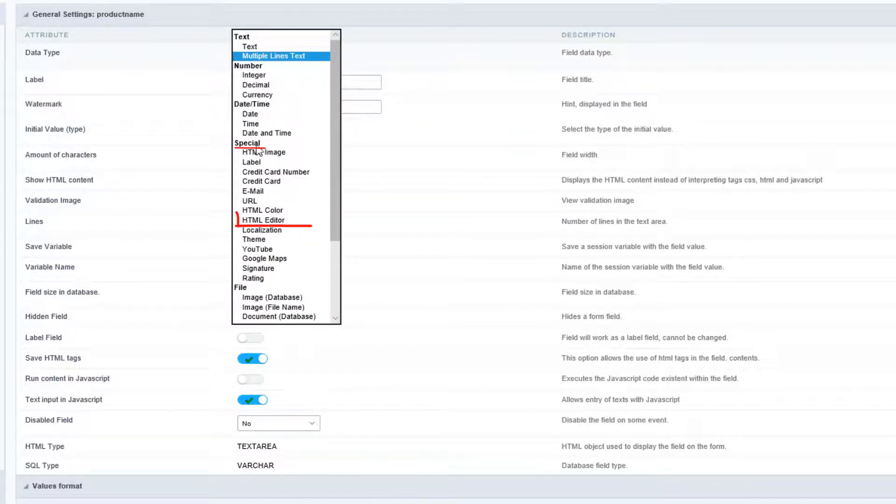
left_click(264, 220)
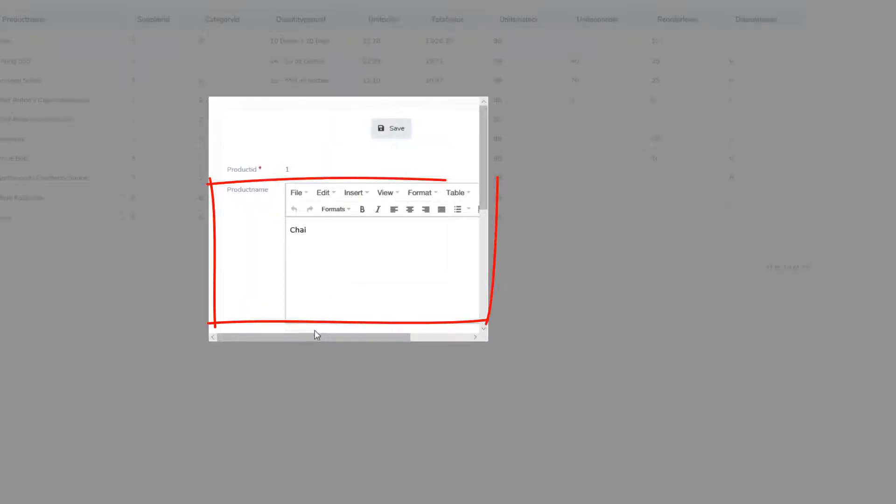
left_click_drag(313, 335, 389, 335)
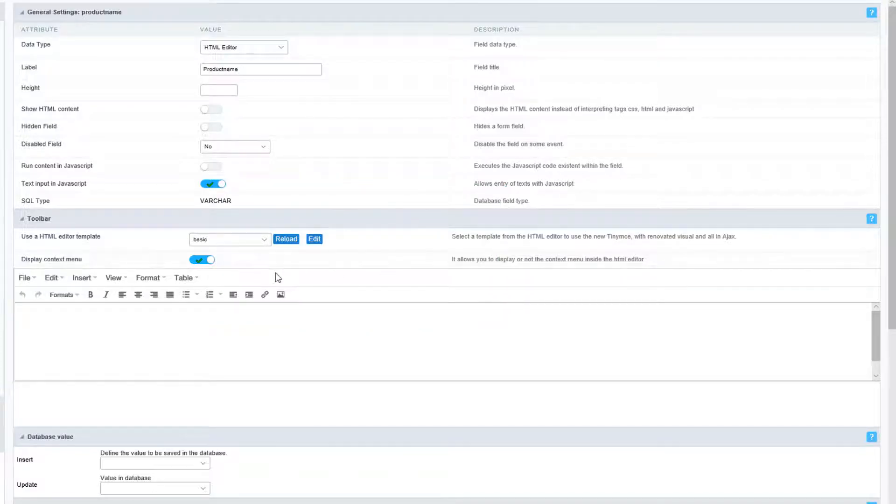
left_click(231, 240)
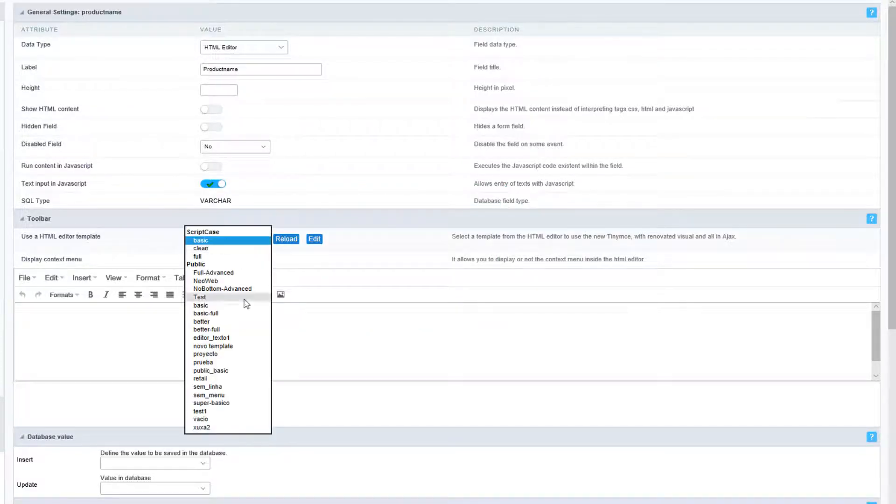
left_click(352, 259)
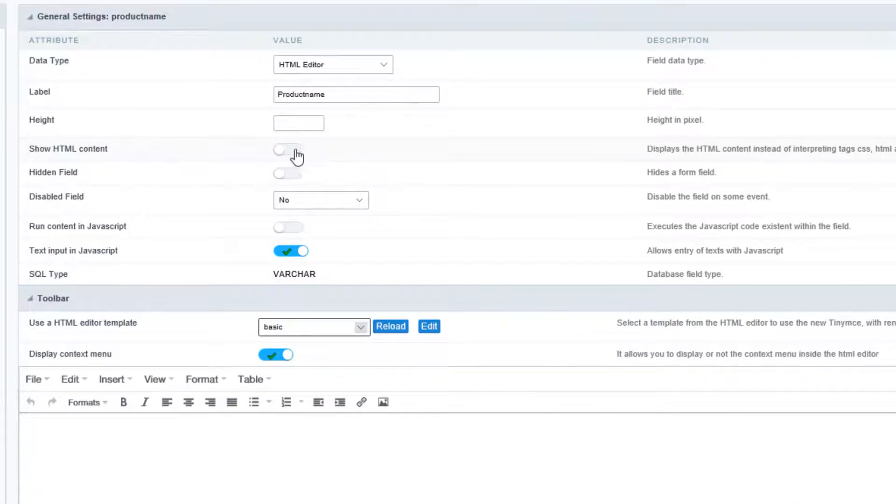
left_click(289, 149)
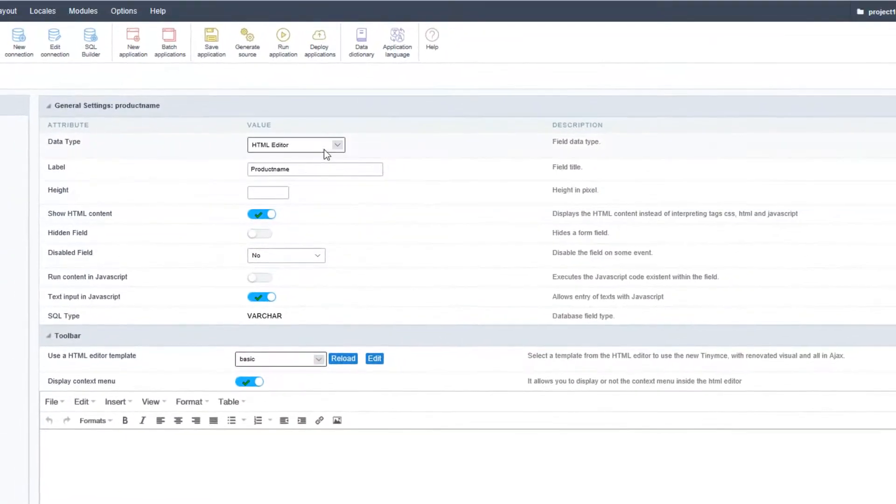
- Make productname a Currency field with currency symbol and calculator enabled
left_click(322, 146)
scroll(302, 174, "up", 3)
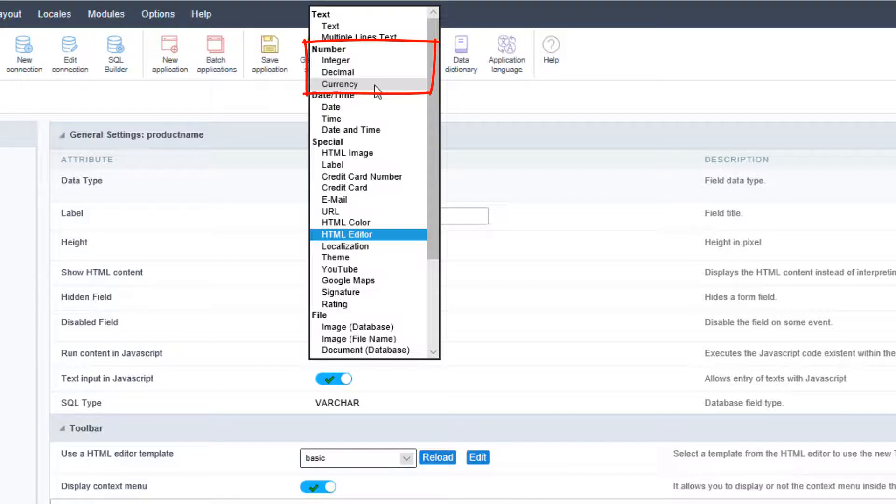
left_click(339, 84)
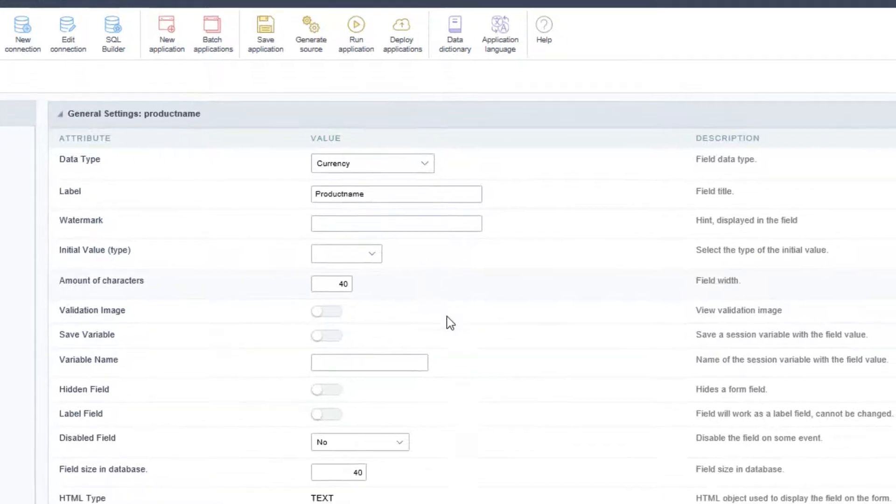
scroll(431, 302, "down", 3)
scroll(420, 294, "down", 4)
scroll(413, 266, "down", 3)
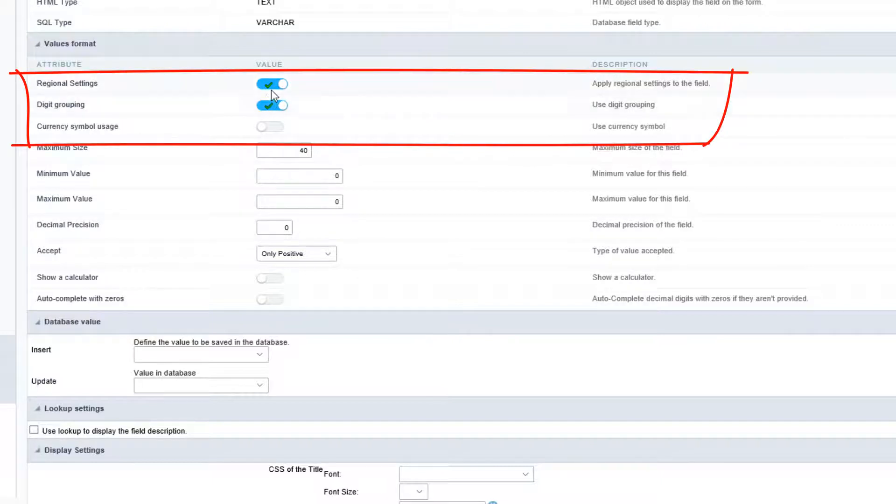
left_click(269, 125)
left_click(269, 278)
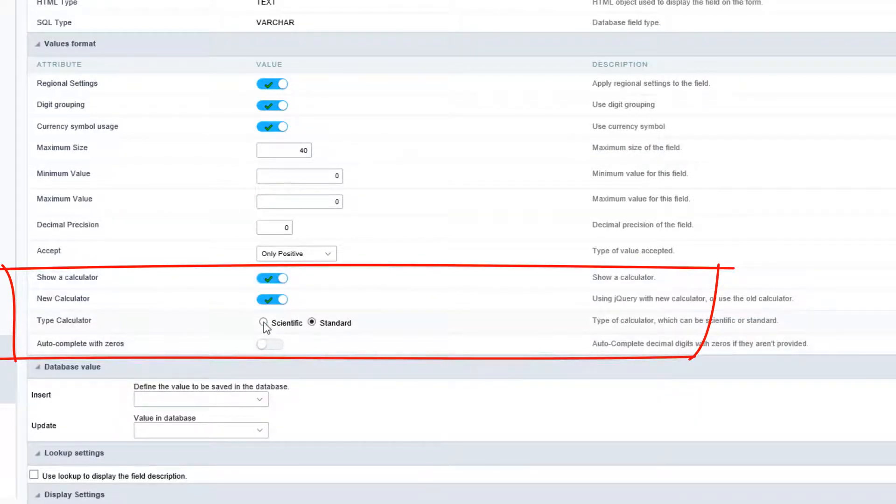
scroll(463, 298, "up", 10)
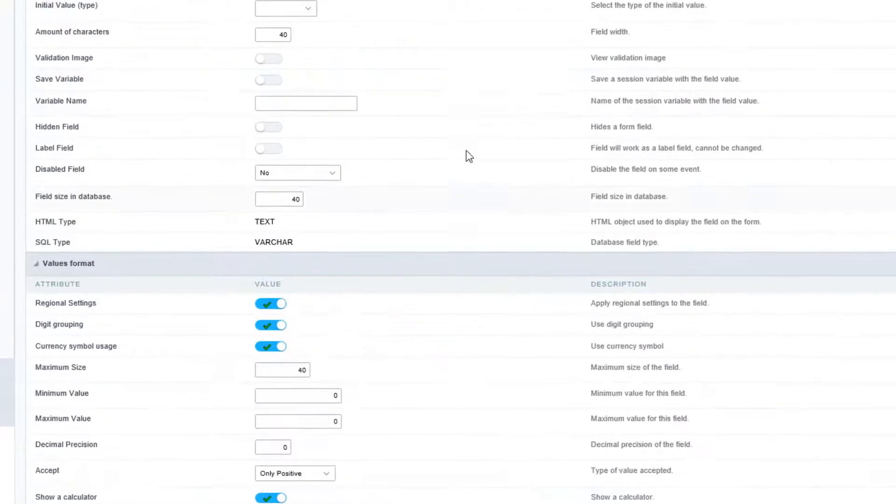
scroll(447, 131, "up", 5)
- Change productname's data type to Date and Time
left_click(343, 157)
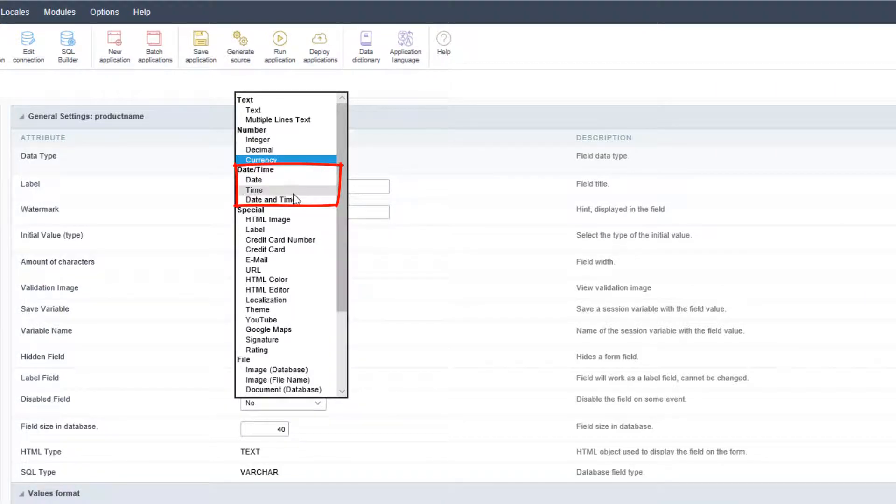
left_click(274, 200)
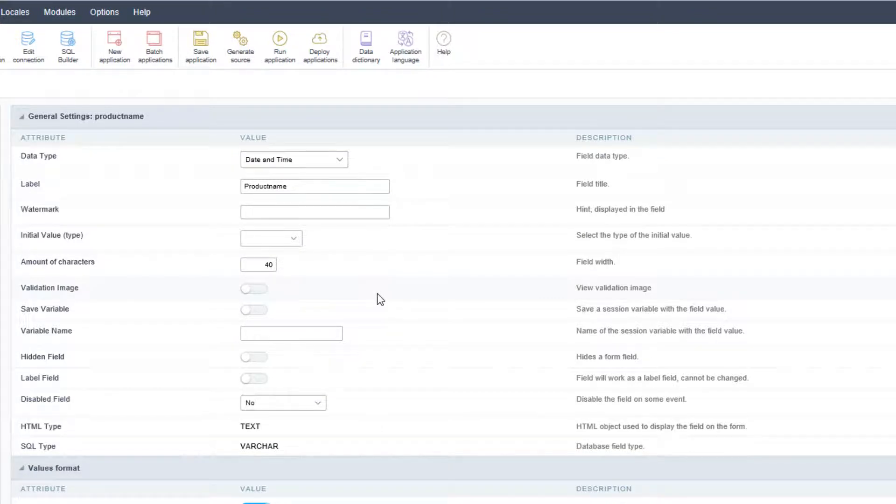
scroll(377, 293, "down", 5)
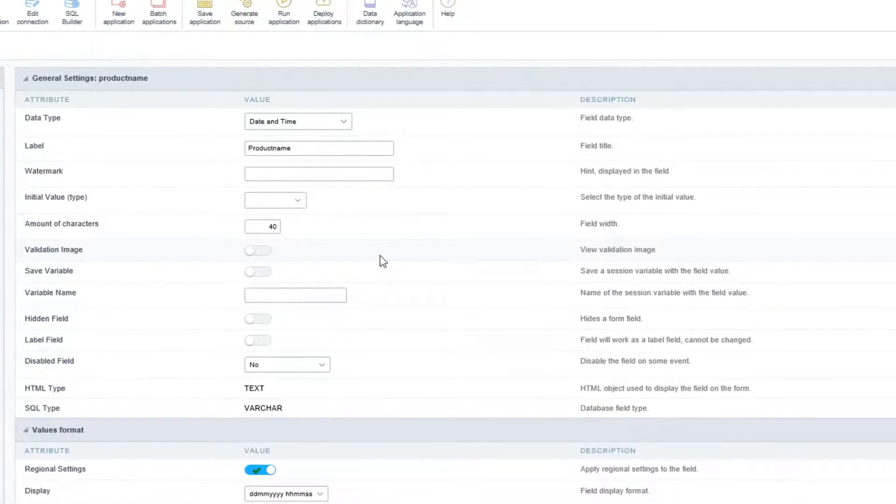
scroll(394, 127, "down", 2)
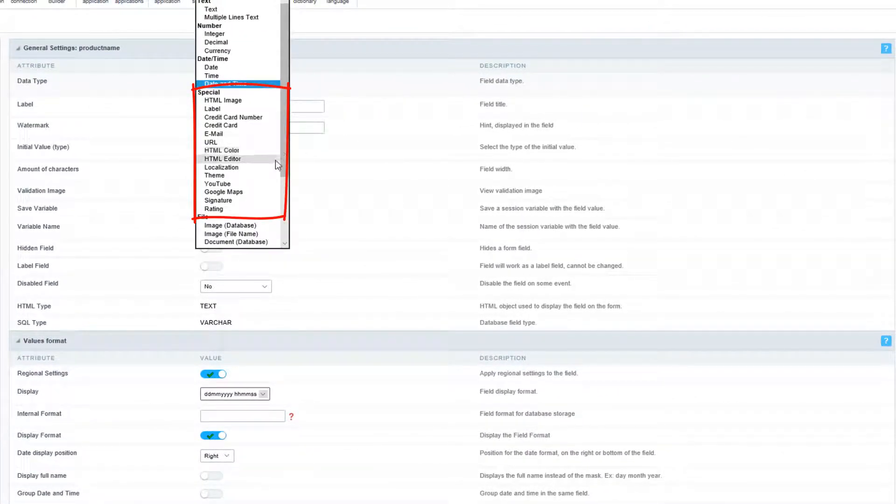
- Make productname an HTML Image field and pick an icon for it
left_click(223, 101)
left_click(292, 127)
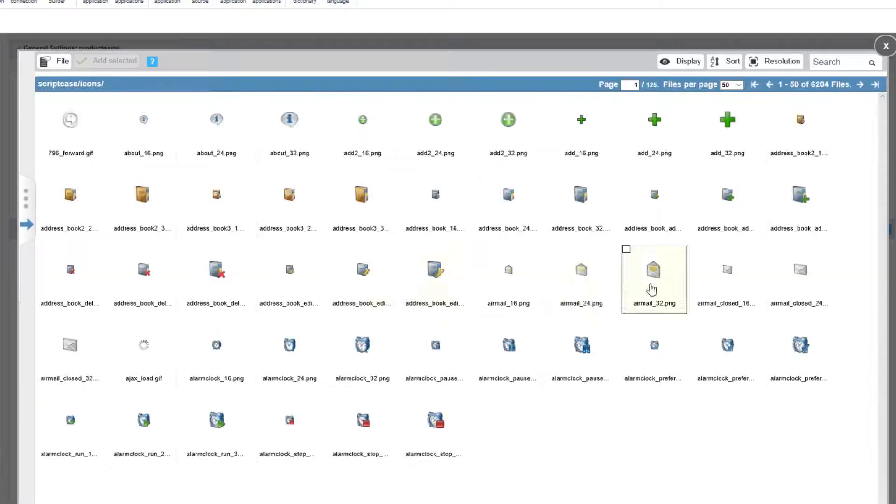
left_click(651, 203)
left_click(483, 266)
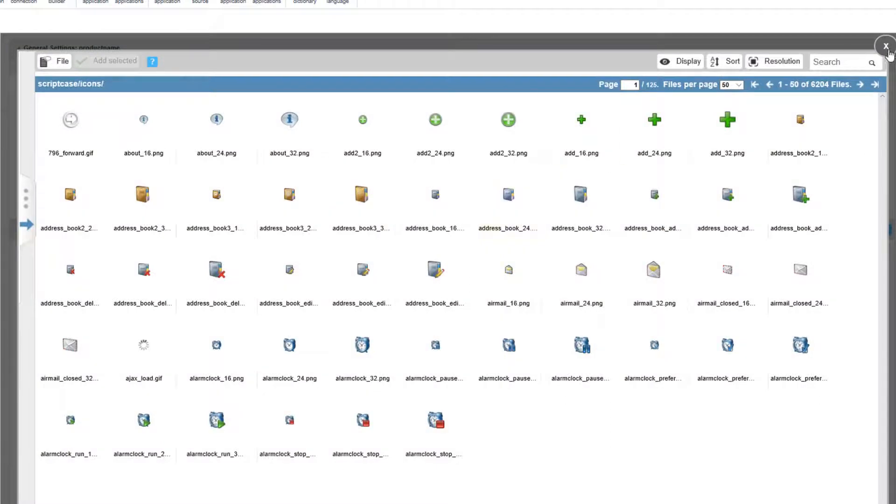
left_click(481, 174)
left_click(114, 61)
- Turn productname into a Label field and check it as read-only text (Chai) in the preview
left_click(241, 80)
left_click(234, 88)
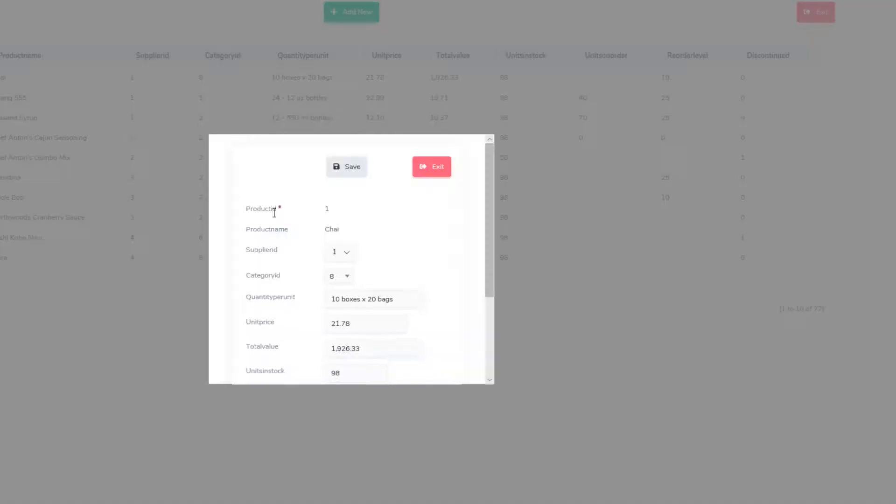
double_click(332, 229)
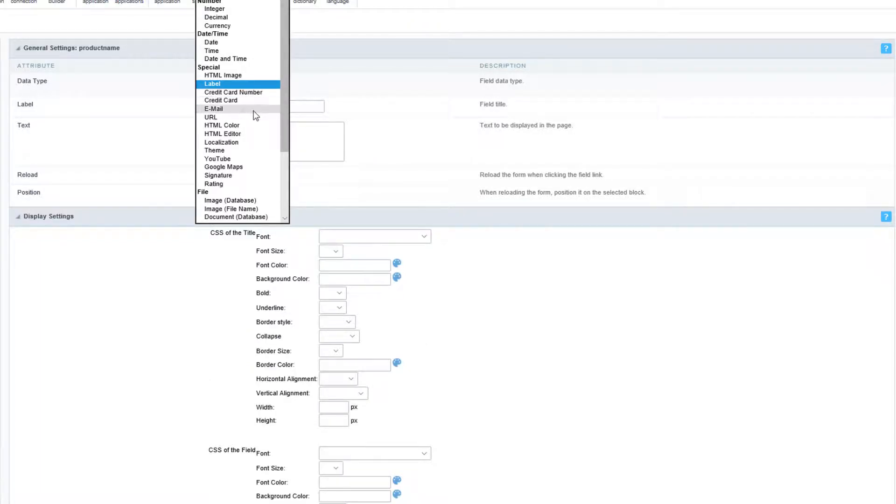
- Set productname's data type to Credit Card Number
left_click(247, 91)
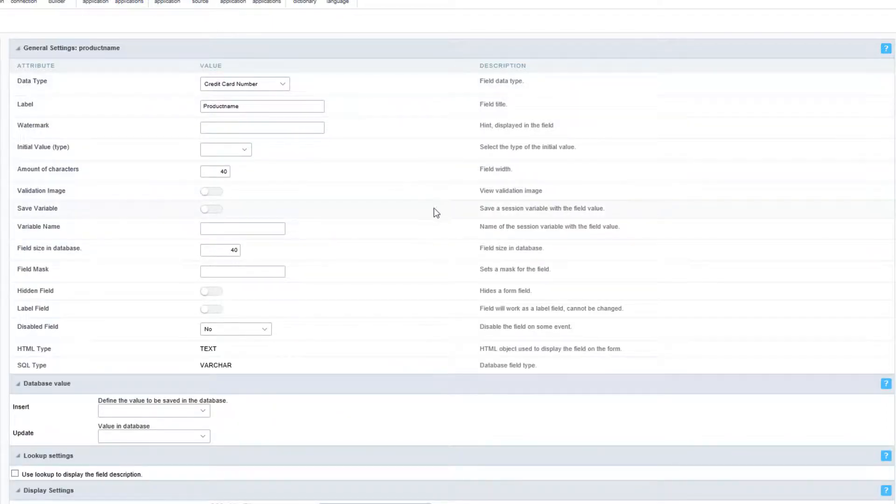
left_click(282, 84)
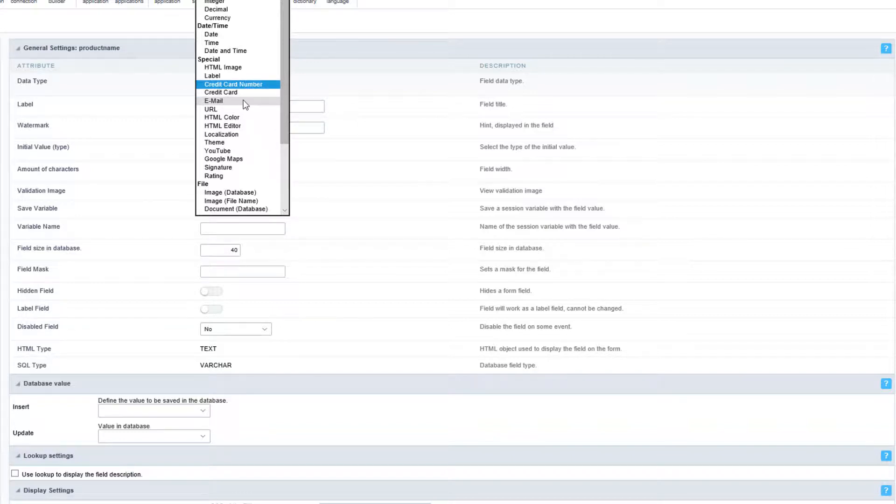
- Set productname's data type to URL with icon display on
left_click(210, 109)
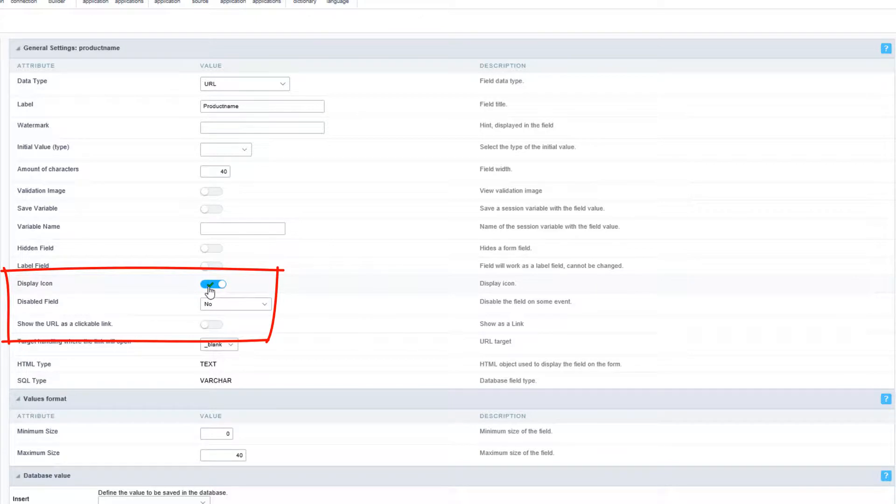
left_click(245, 84)
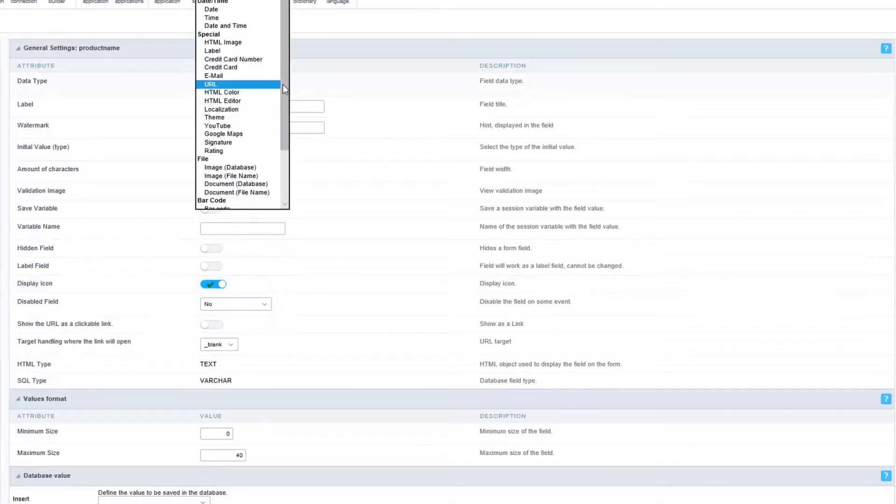
- Set productname's data type to Localization, then to Theme
left_click(245, 110)
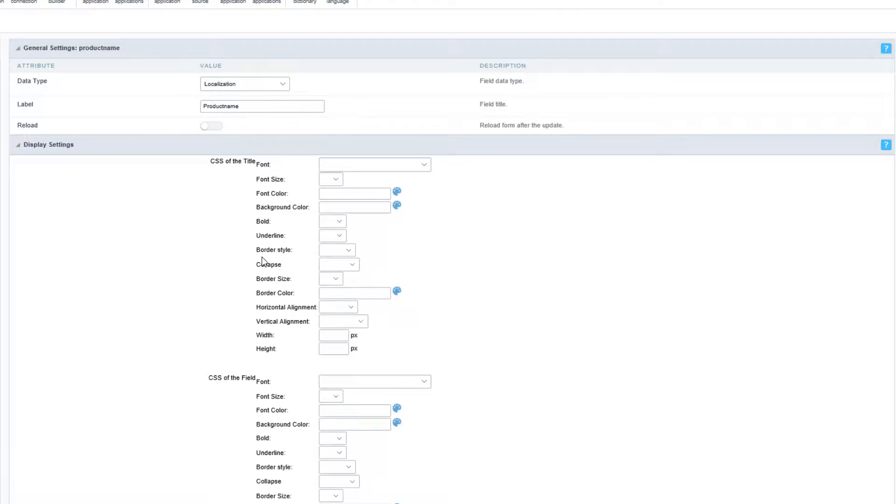
left_click(246, 84)
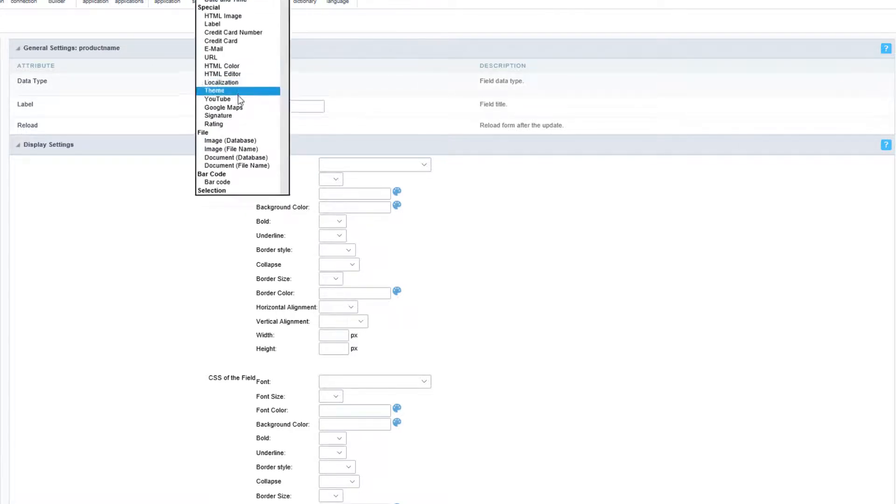
left_click(238, 95)
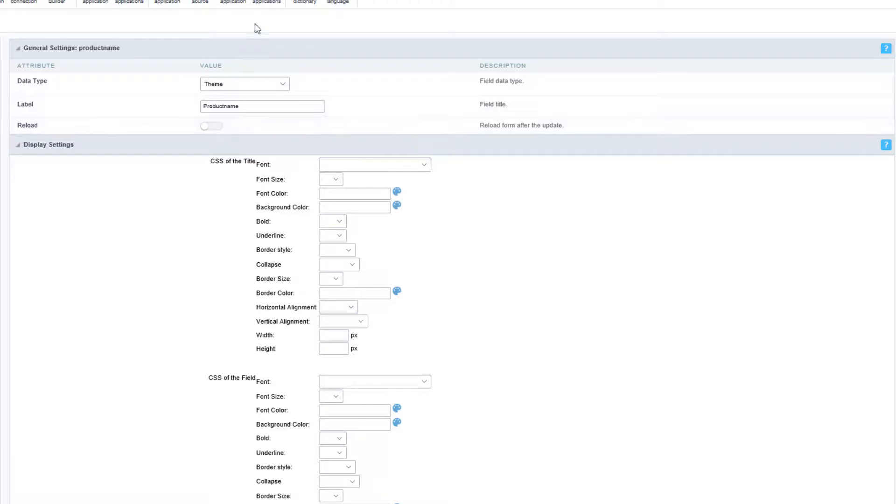
left_click(231, 4)
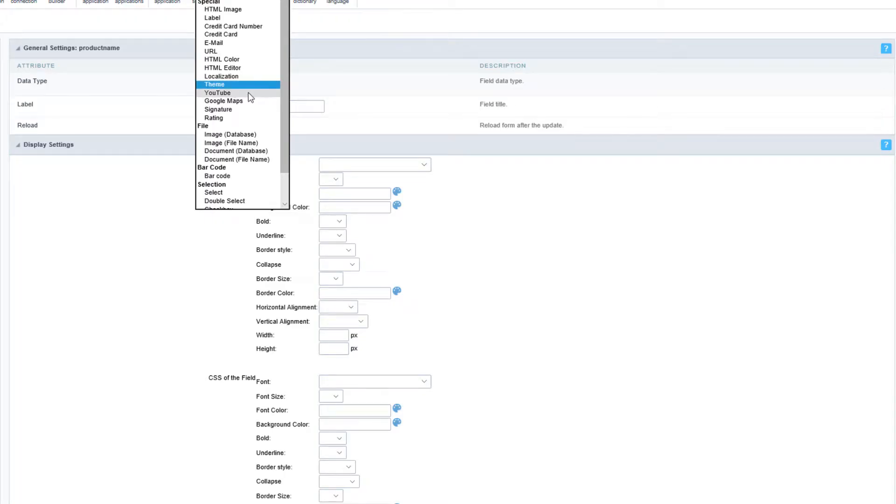
- Set productname's data type to YouTube and review its Modal/New window display mode choices
left_click(249, 93)
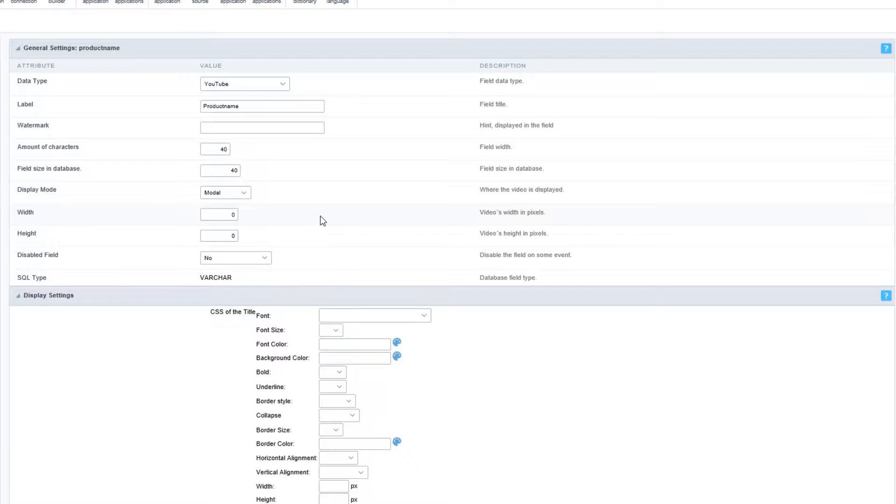
left_click(239, 194)
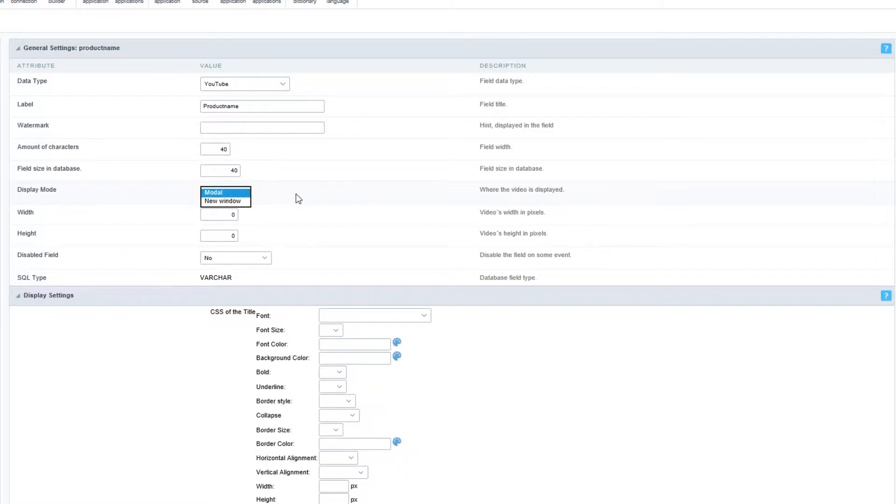
left_click(281, 84)
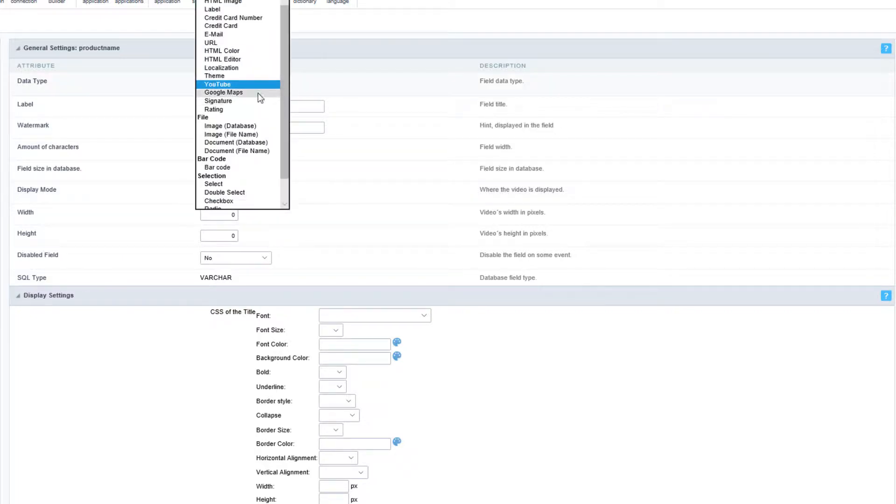
- Change productname to Google Maps, then to Signature with pen colour and canvas size settings
left_click(223, 92)
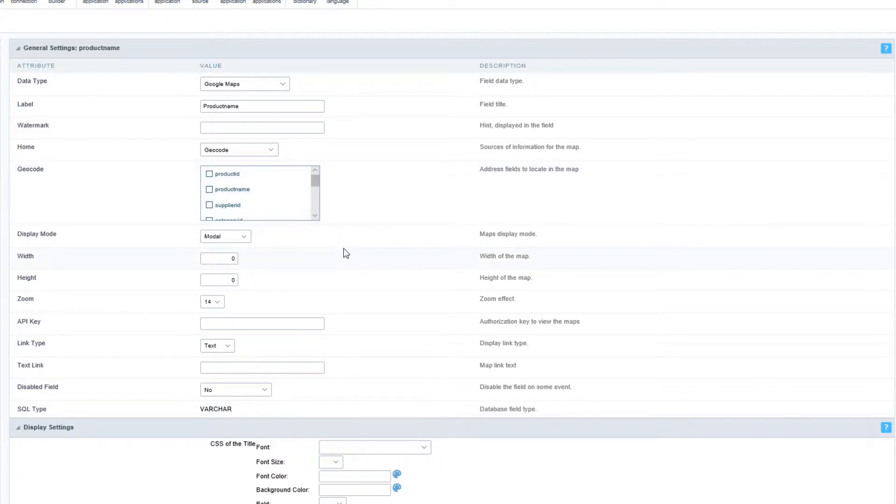
left_click(282, 85)
left_click(242, 92)
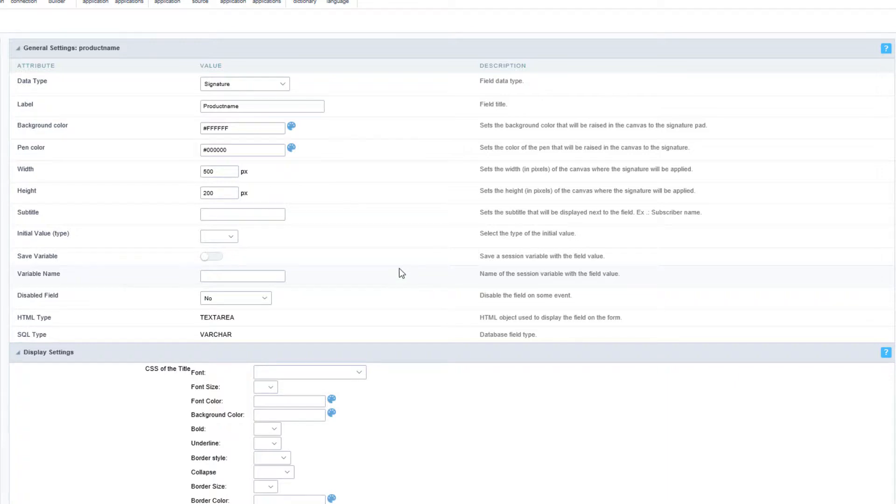
- Set productname's data type to Rating, showing five icons and enabled/disabled icon settings
left_click(245, 84)
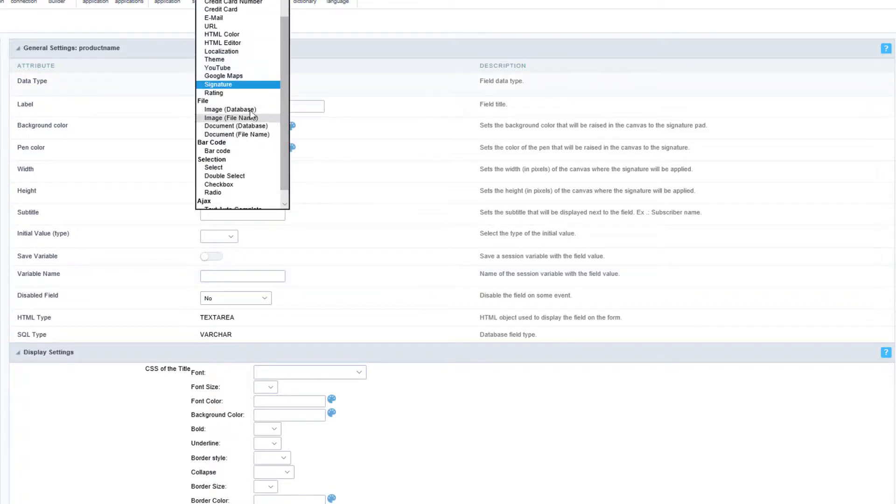
left_click(238, 93)
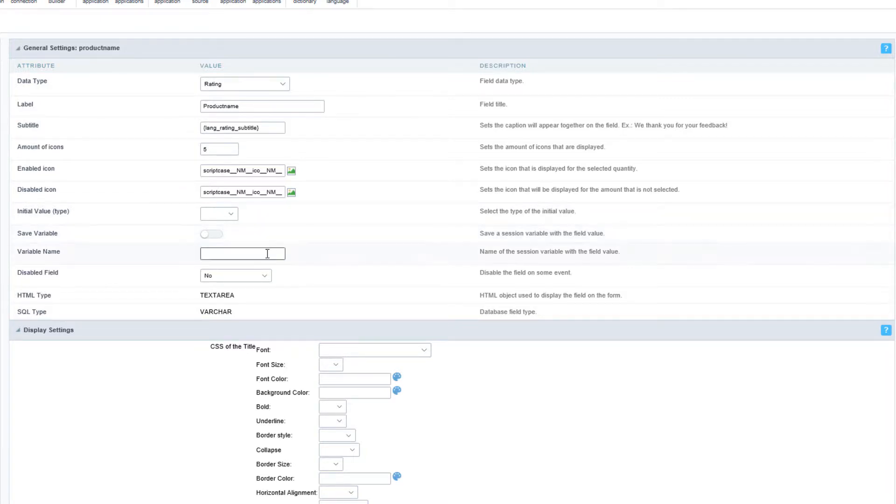
left_click(245, 84)
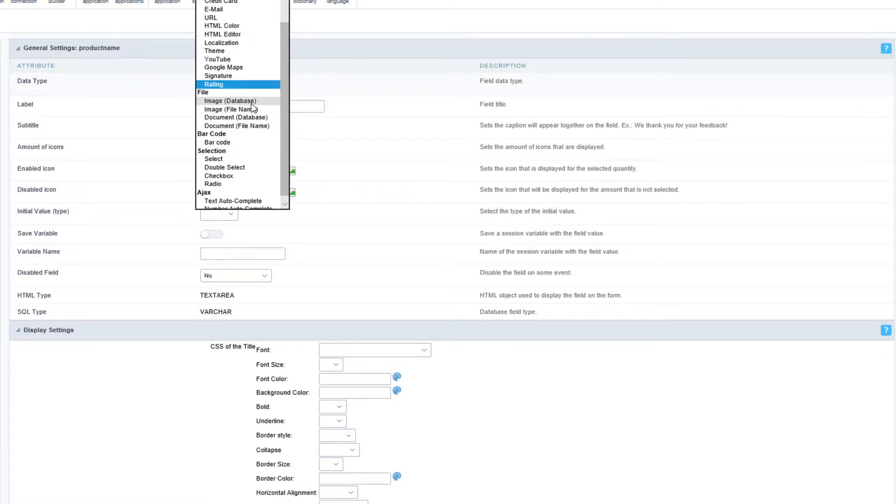
- Set productname's data type to Image (Database) with its upload and image size settings
left_click(251, 103)
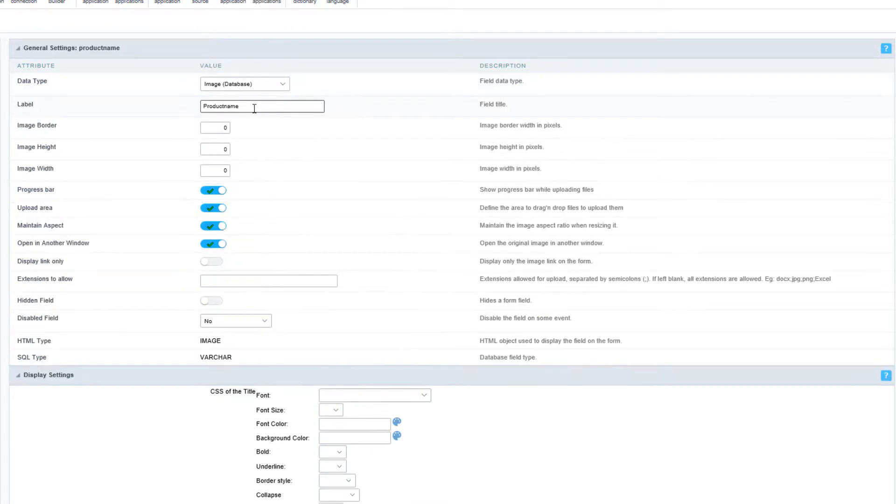
left_click(352, 193)
- Make productname a Bar code field and change its type from Codabar to Code 93, then UPC-A
left_click(243, 84)
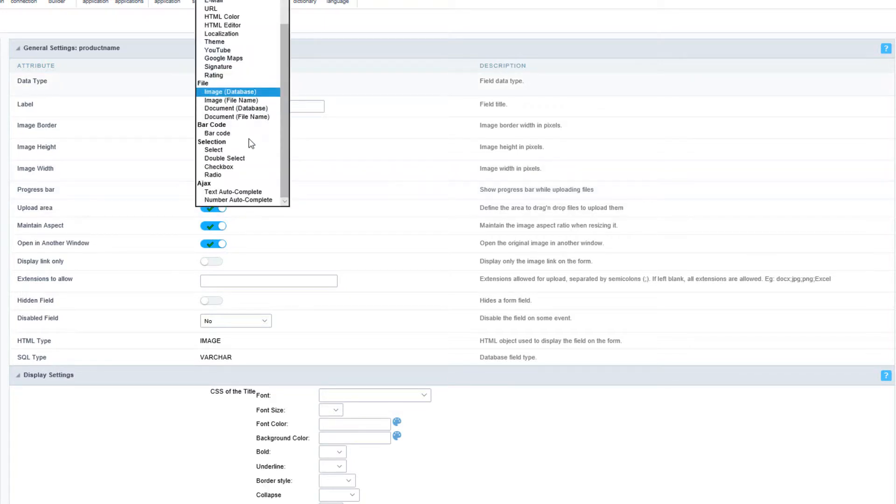
left_click(235, 134)
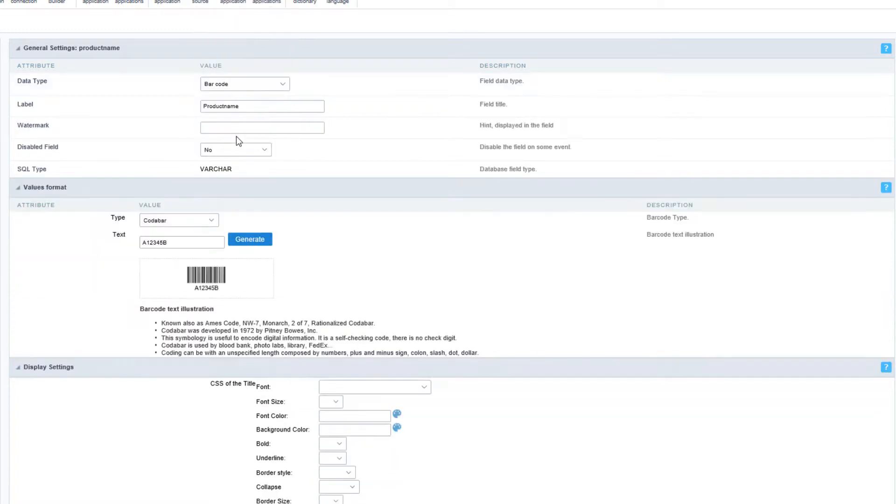
left_click(214, 219)
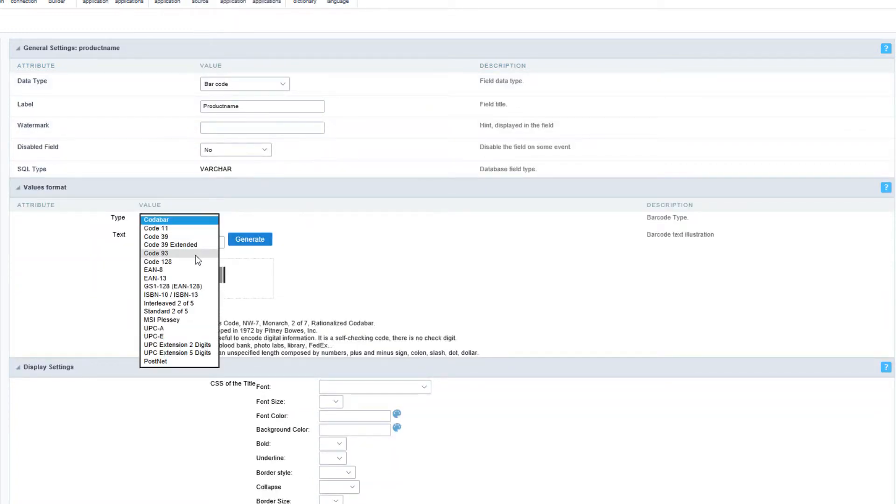
key("Return")
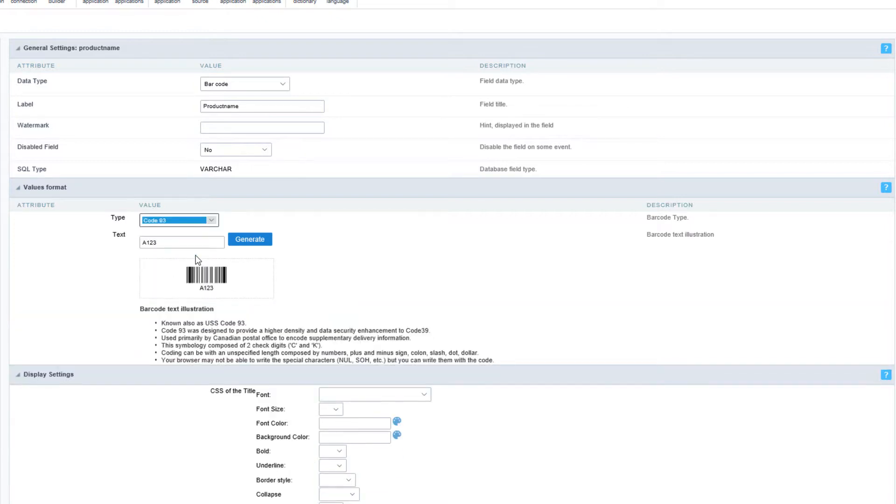
left_click(210, 221)
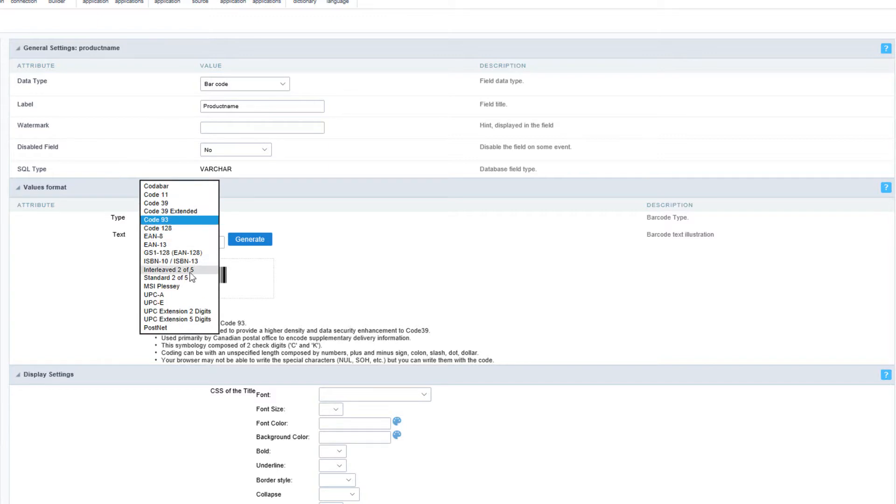
left_click(154, 294)
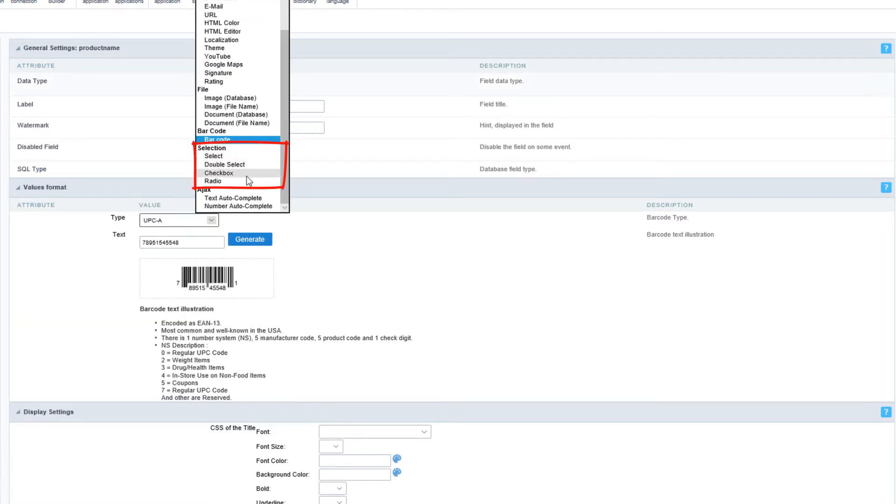
- Make productname a Radio field with its lookup method set to Manual
left_click(259, 183)
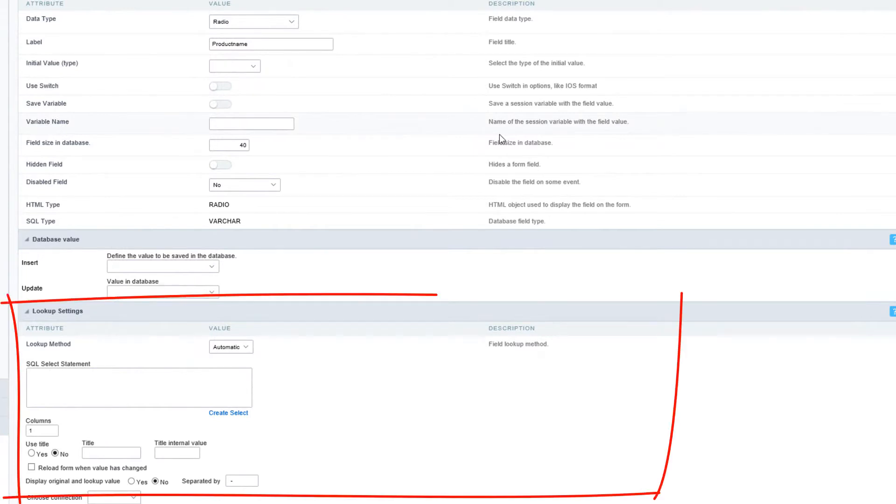
left_click(246, 346)
left_click(231, 356)
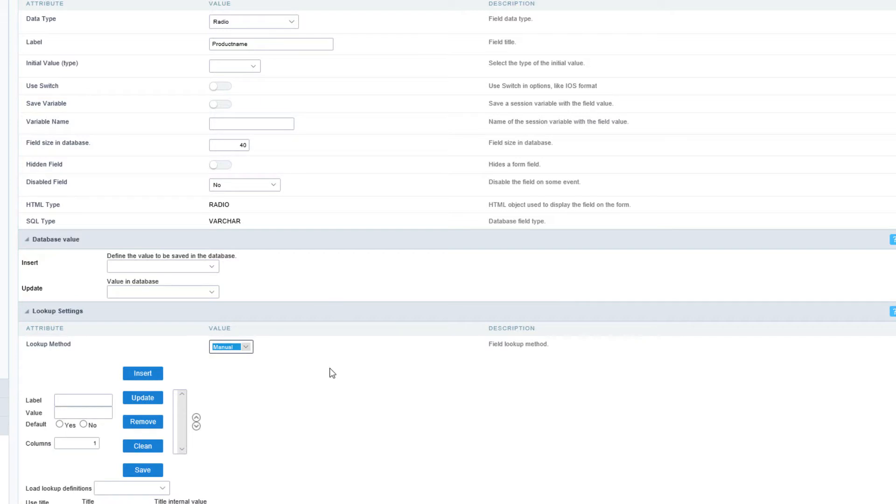
scroll(329, 368, "down", 4)
scroll(326, 360, "down", 3)
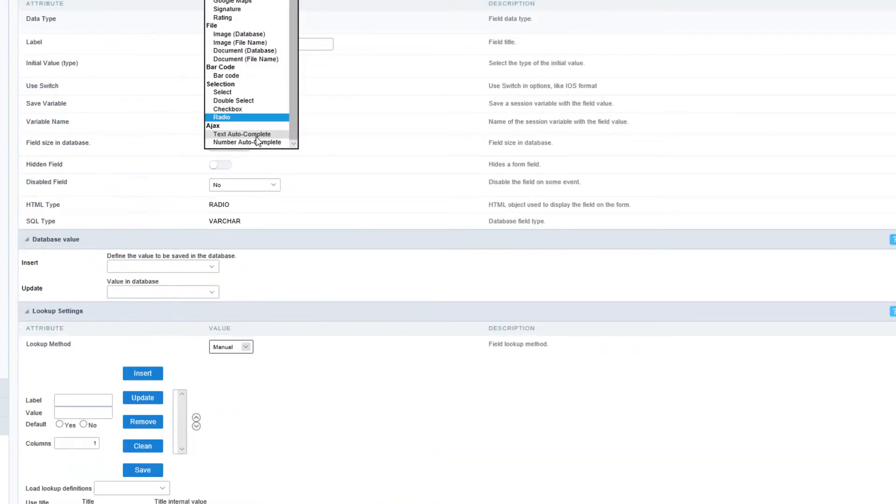
- Make productname a Text Auto-Complete field with a lookup SELECT of accountid and accountdescription from account
left_click(242, 134)
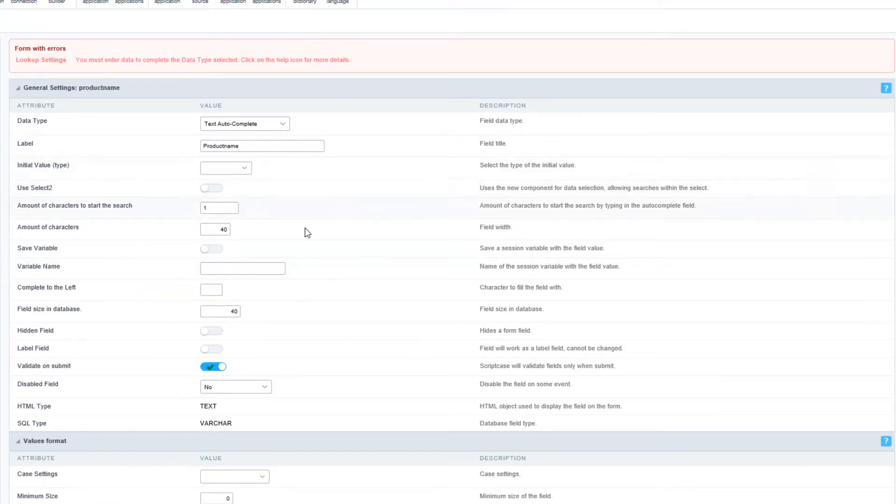
scroll(308, 238, "down", 4)
scroll(309, 247, "down", 3)
scroll(309, 248, "down", 3)
scroll(309, 248, "down", 2)
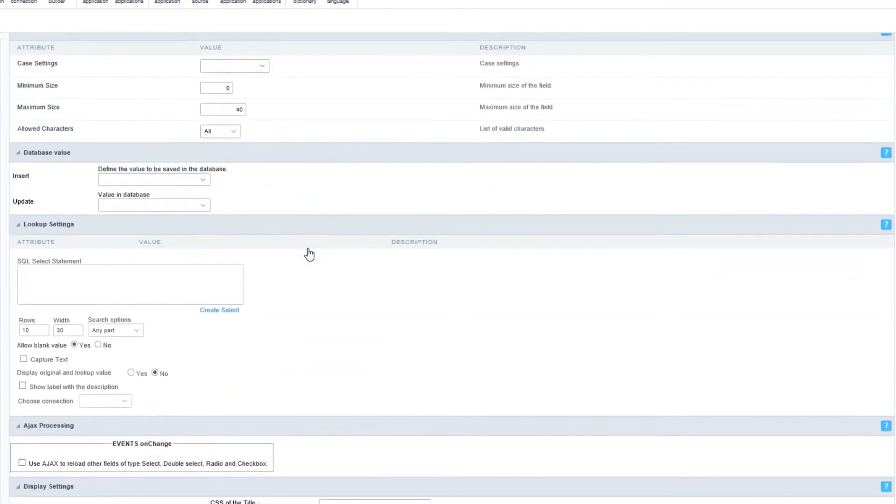
left_click(220, 309)
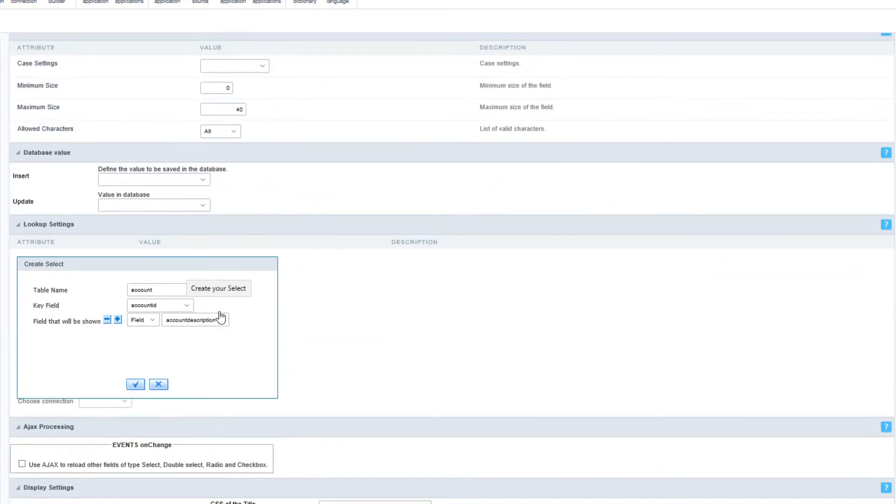
left_click(136, 384)
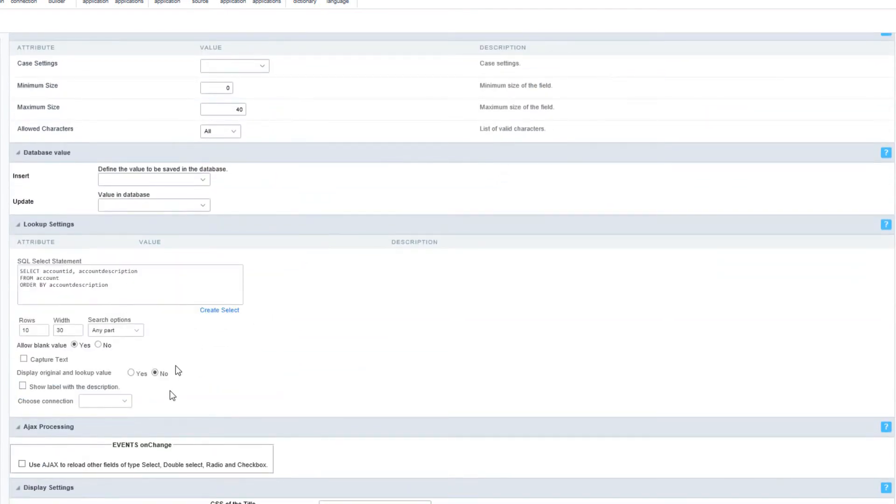